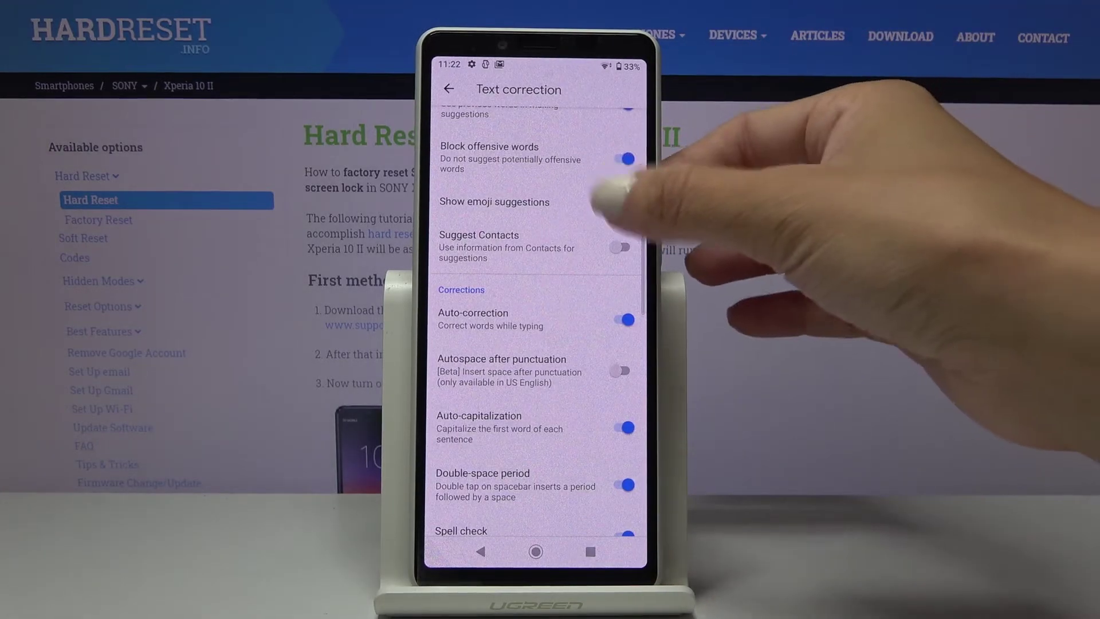
Turn the Show emoji suggestions toggle back on, leaving Suggest Contacts off
click(625, 202)
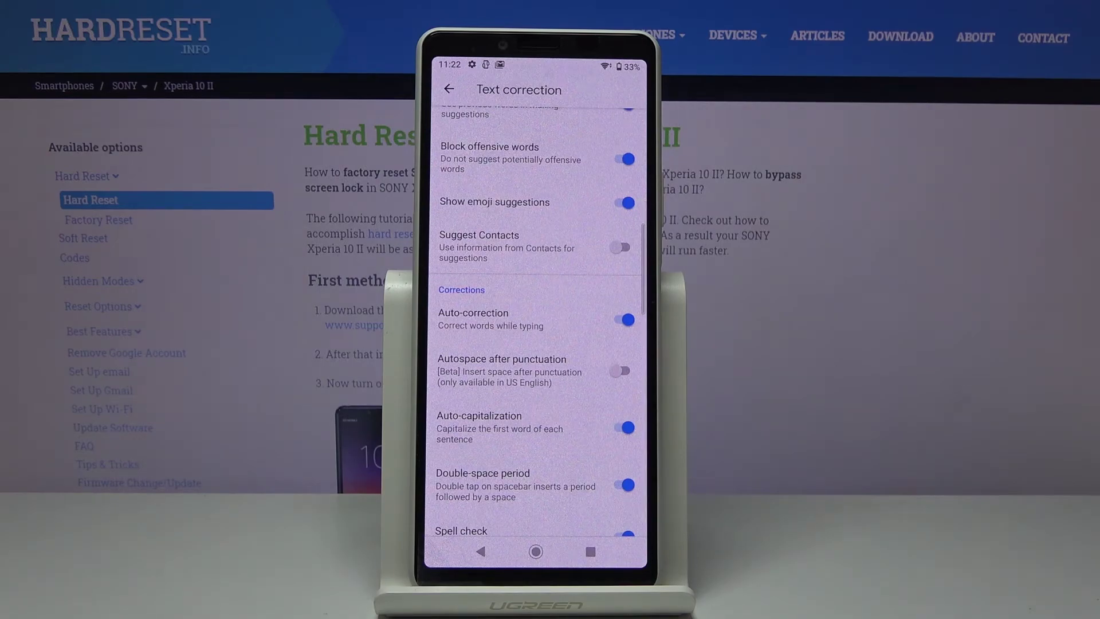